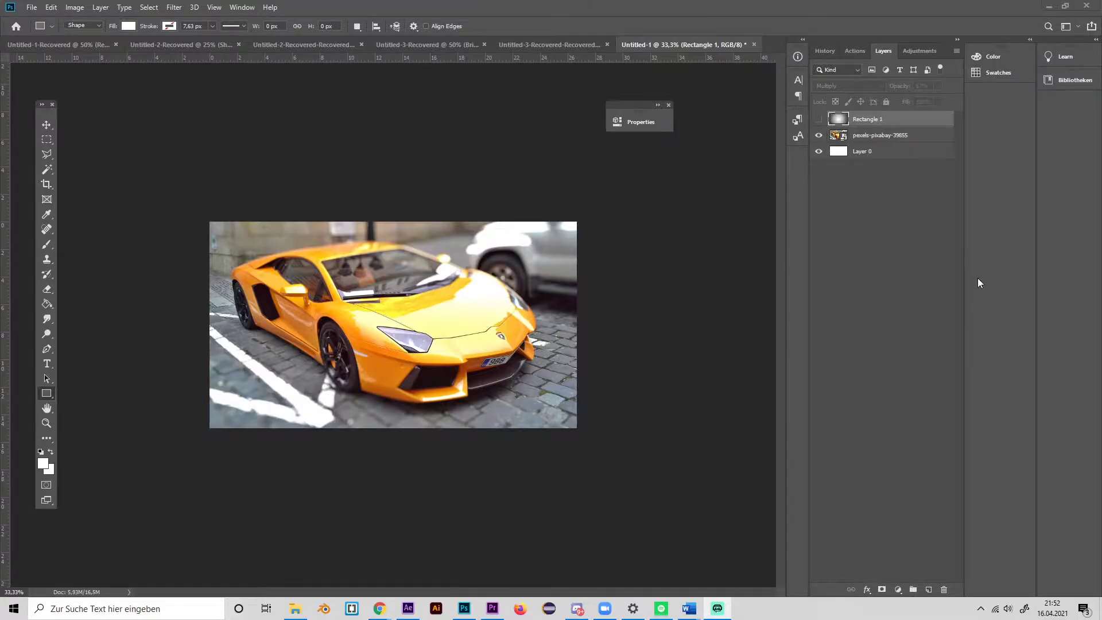
Step: Make the Rectangle 1 vignette layer visible and leave its opacity at 100%
click(817, 120)
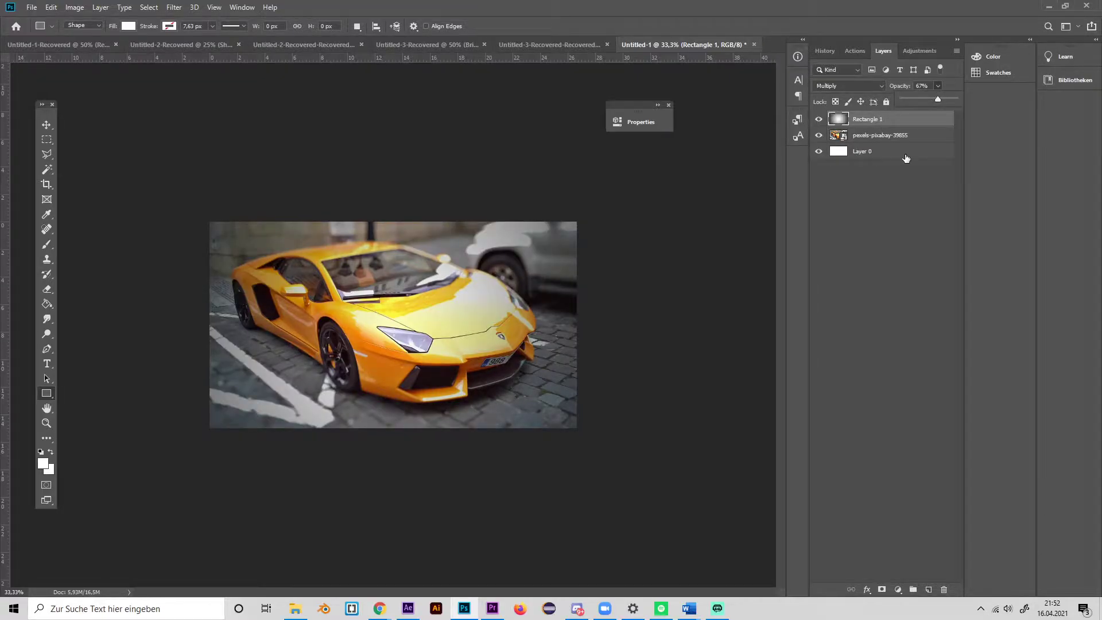
drag(943, 101, 958, 100)
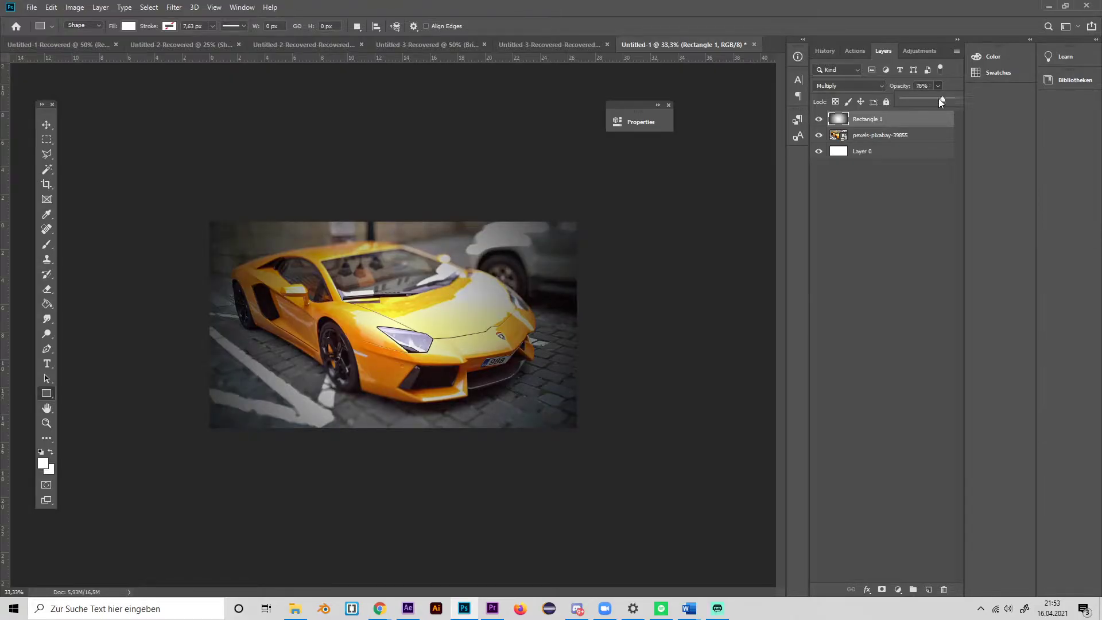
mouse_move(939, 101)
mouse_down()
mouse_move(910, 101)
mouse_move(958, 101)
mouse_up()
Step: Delete the old Rectangle 1 vignette layer and add a new empty layer
click(879, 121)
key(Delete)
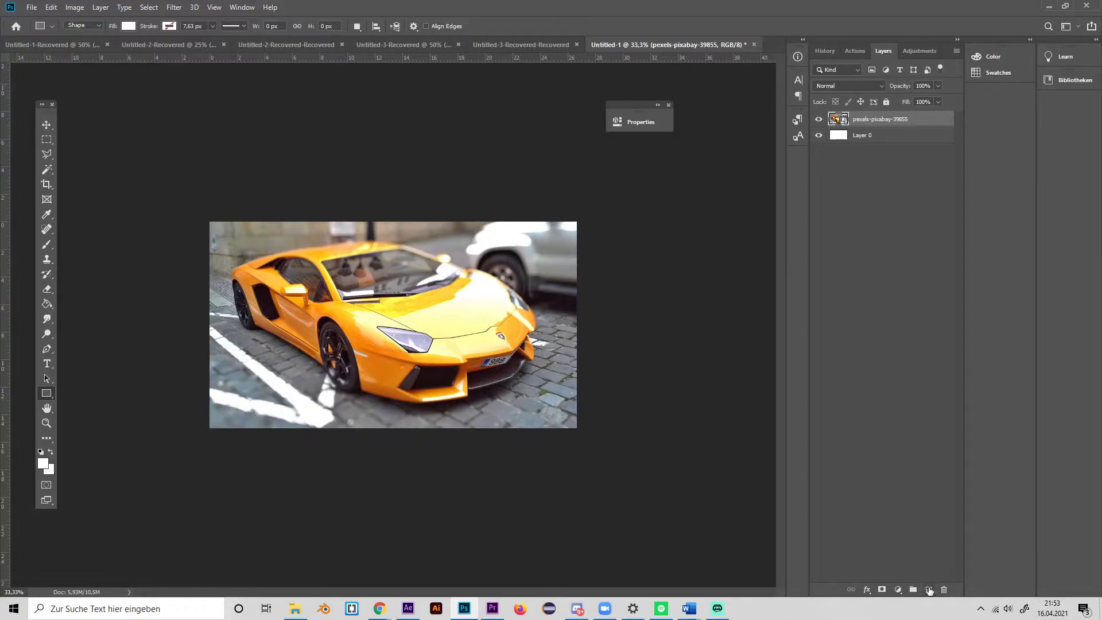
click(928, 590)
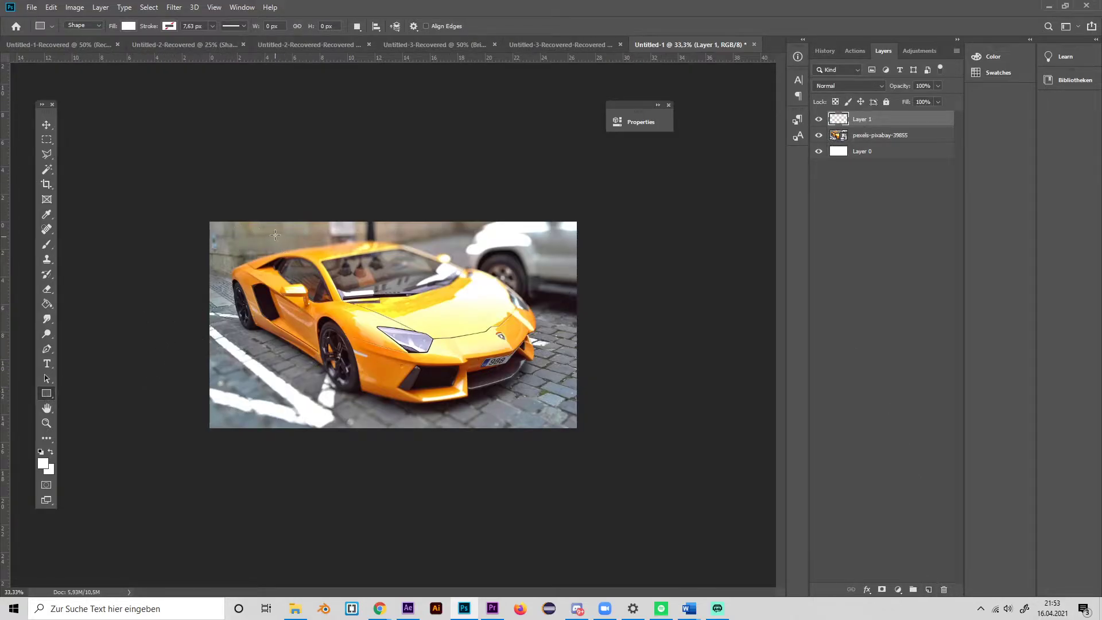
Step: Draw a white rectangle and Free Transform it to fit the 1920×1080 photo
drag(209, 221, 579, 428)
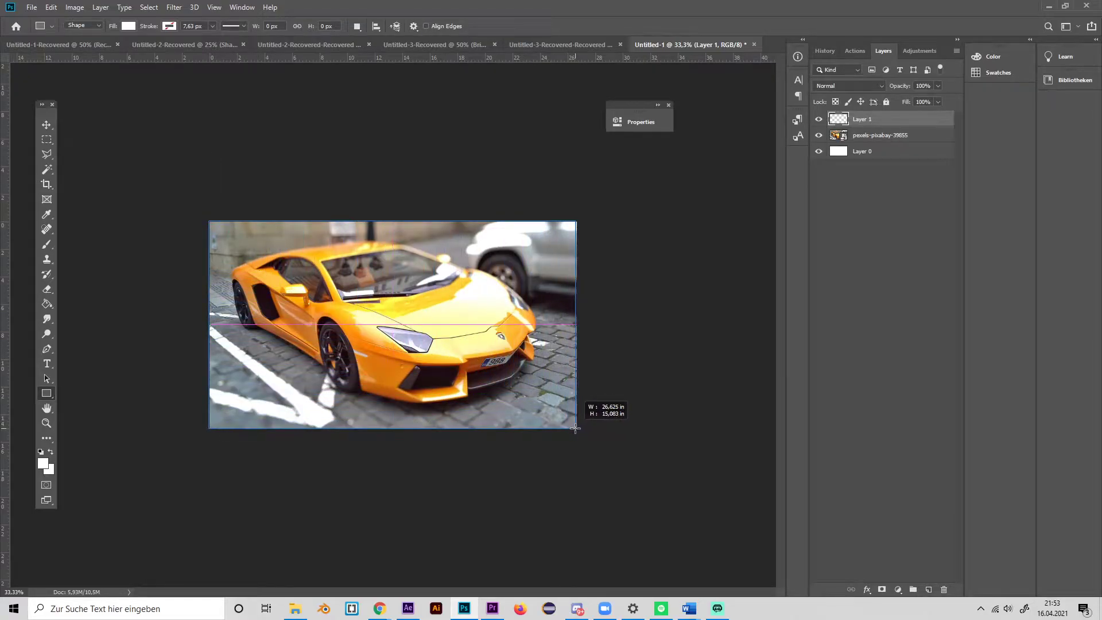
drag(579, 428, 579, 428)
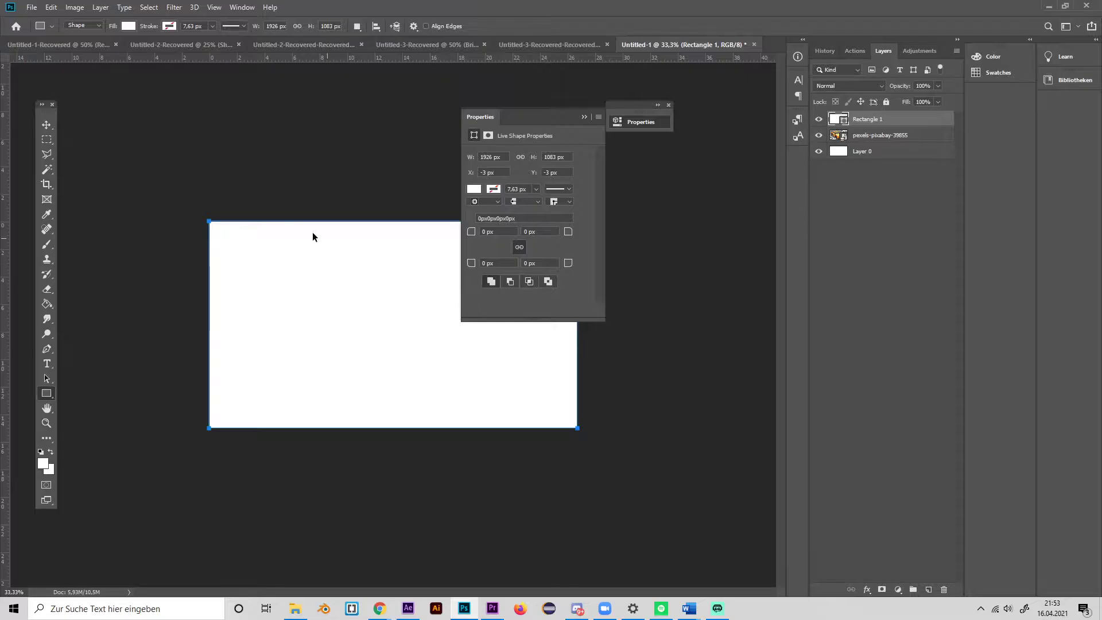
key(ctrl+t)
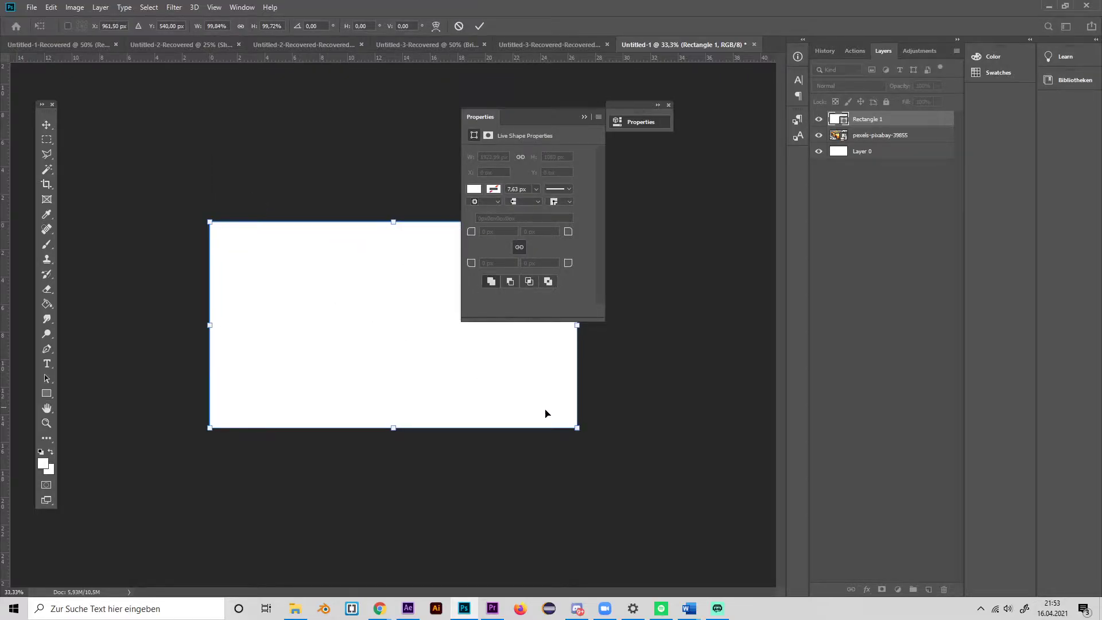
drag(579, 427, 581, 429)
key(Return)
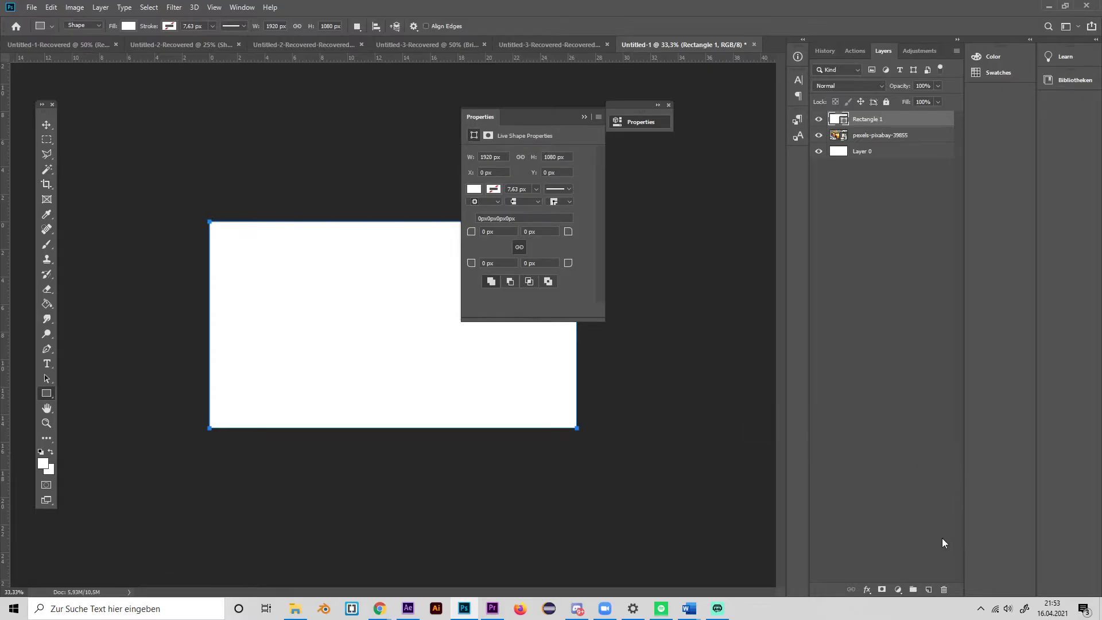
Step: Add a Gradient Overlay effect to the new rectangle layer
click(866, 590)
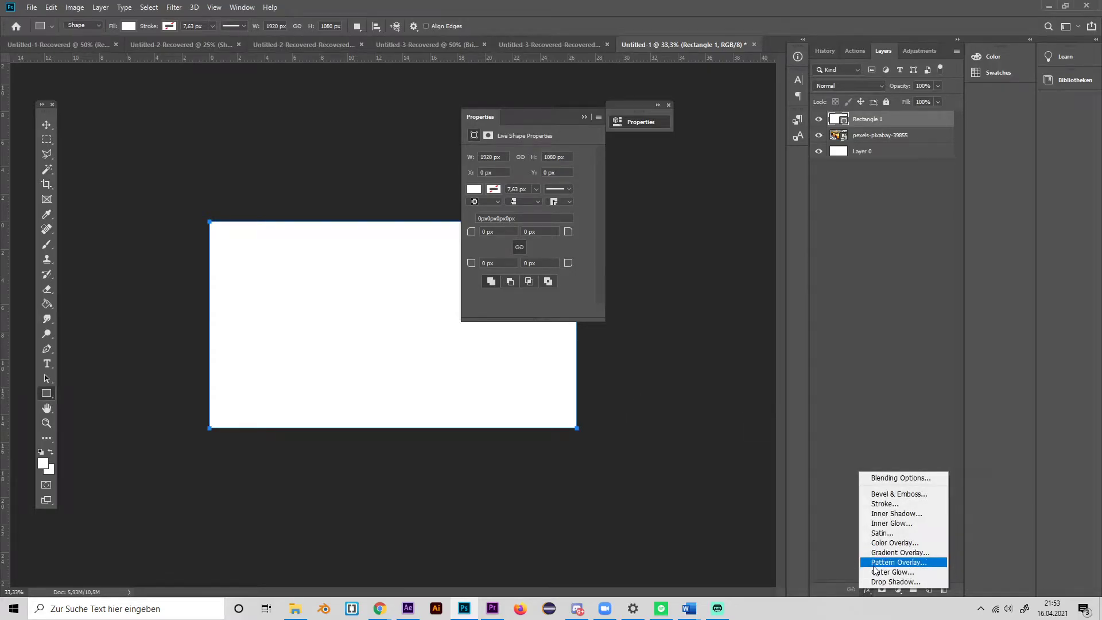
key(Escape)
click(867, 590)
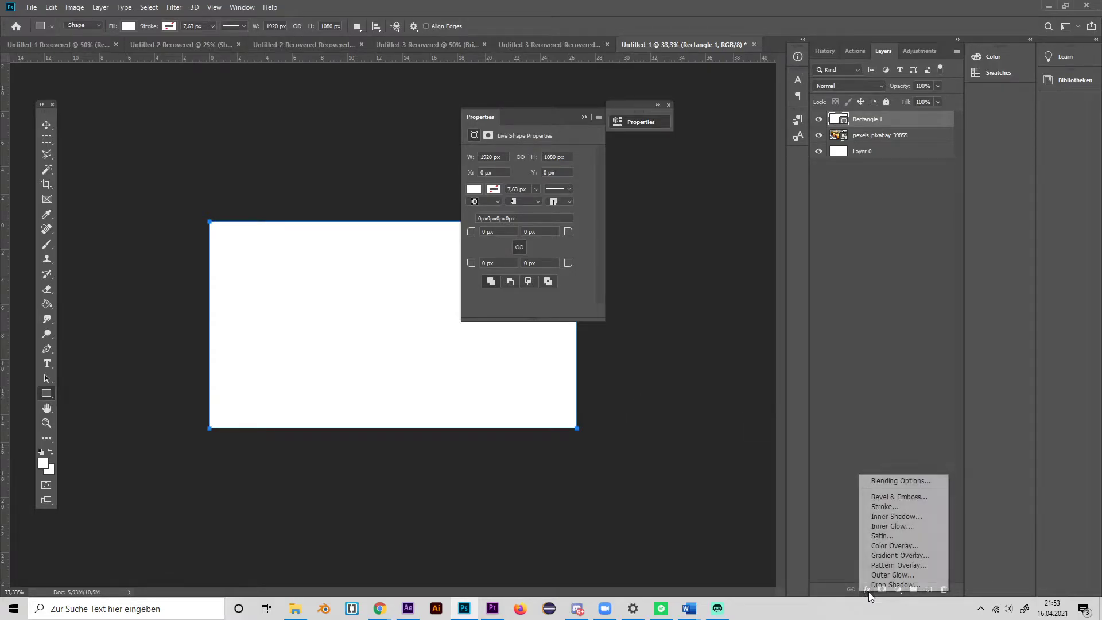
click(900, 556)
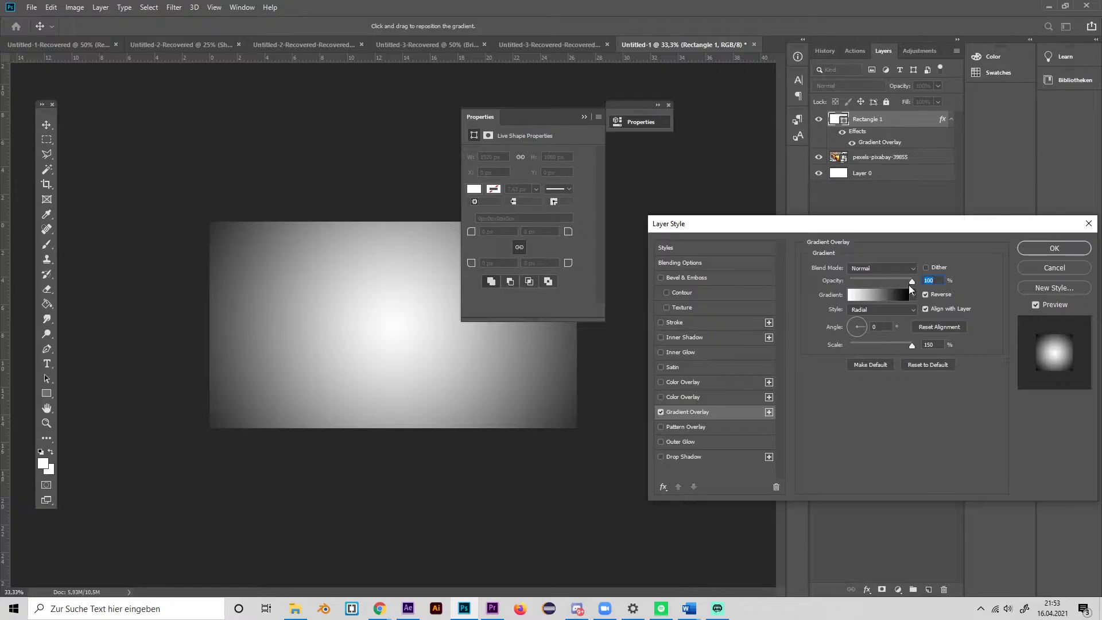
Step: Check the black-white gradient in the editor and reverse its direction
click(886, 295)
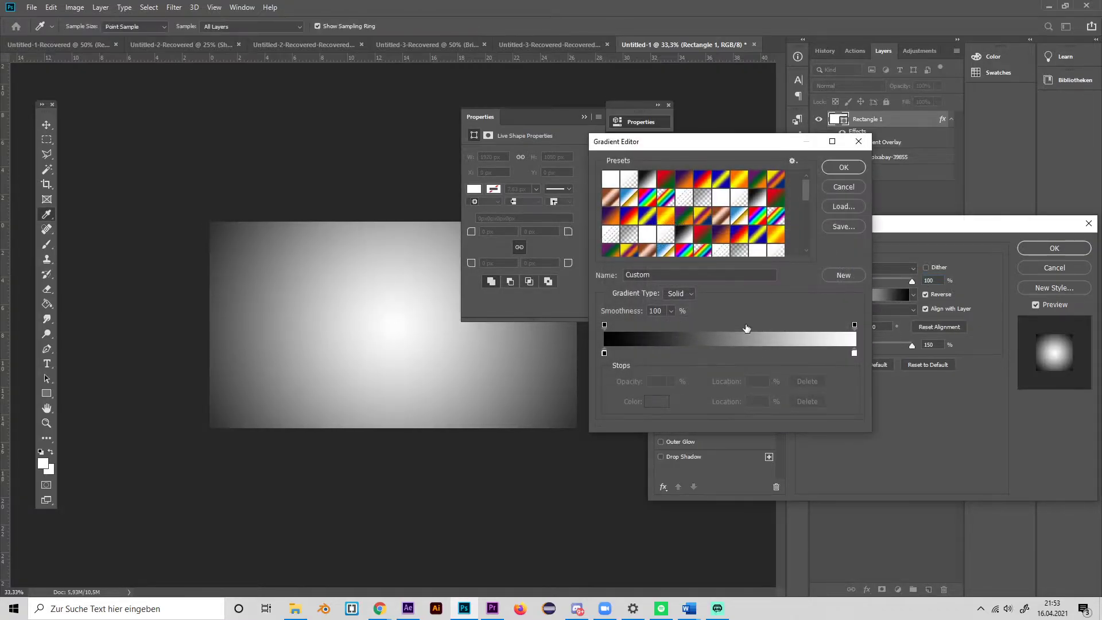
click(605, 353)
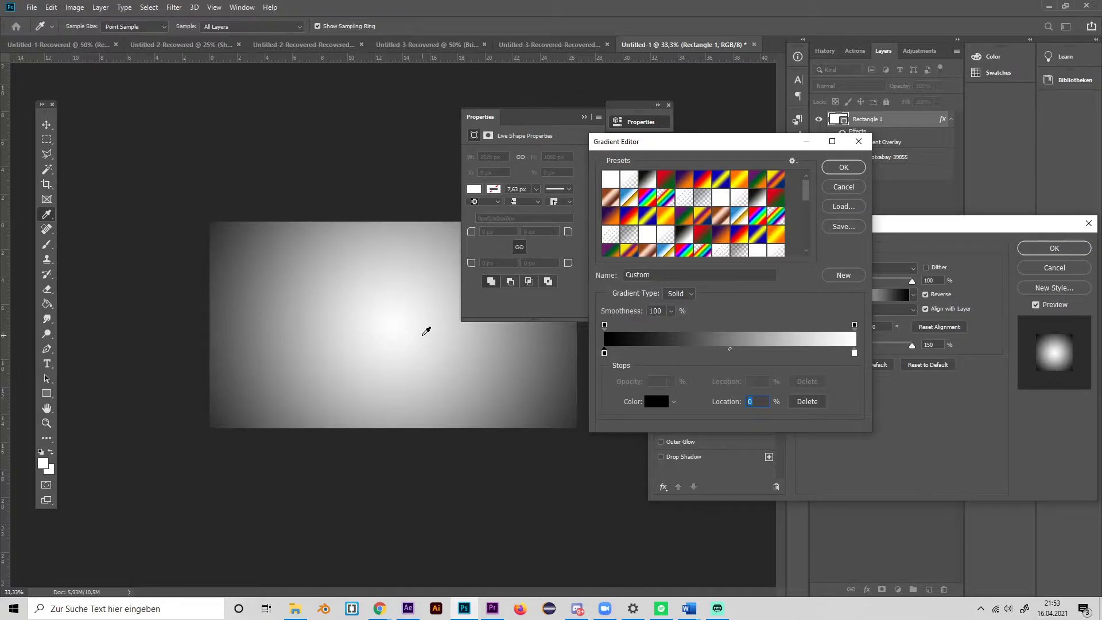
click(844, 167)
click(925, 294)
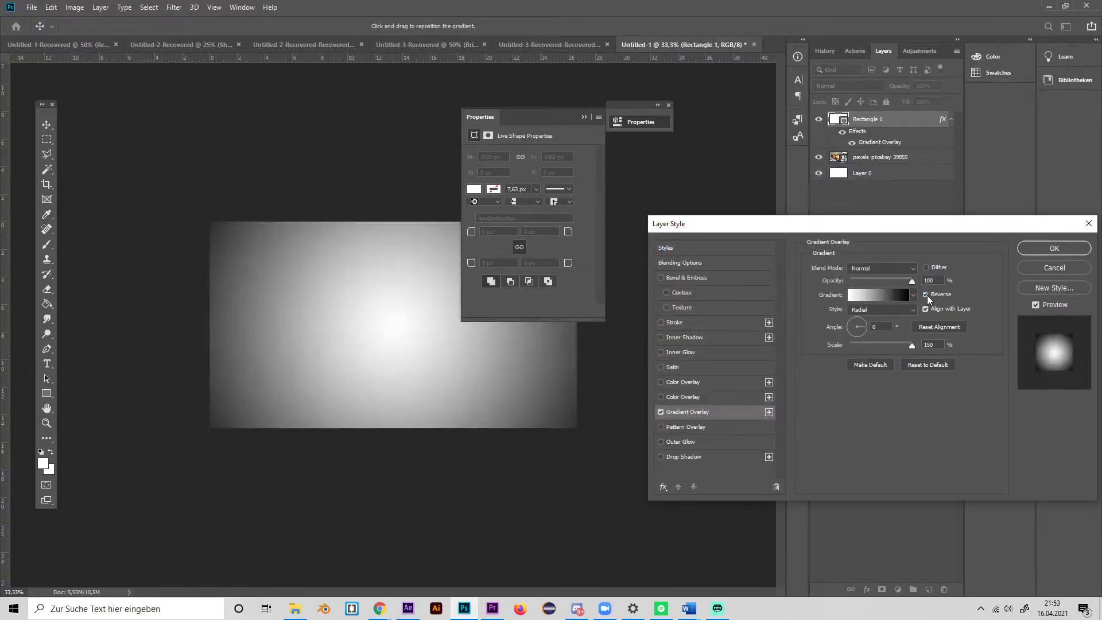
click(901, 294)
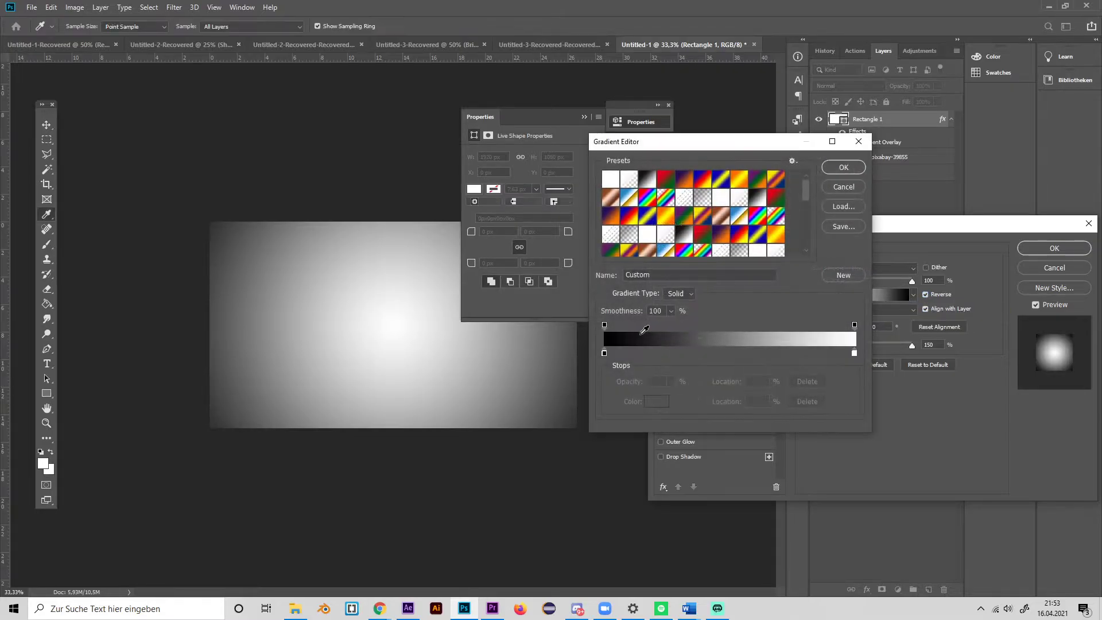
click(844, 167)
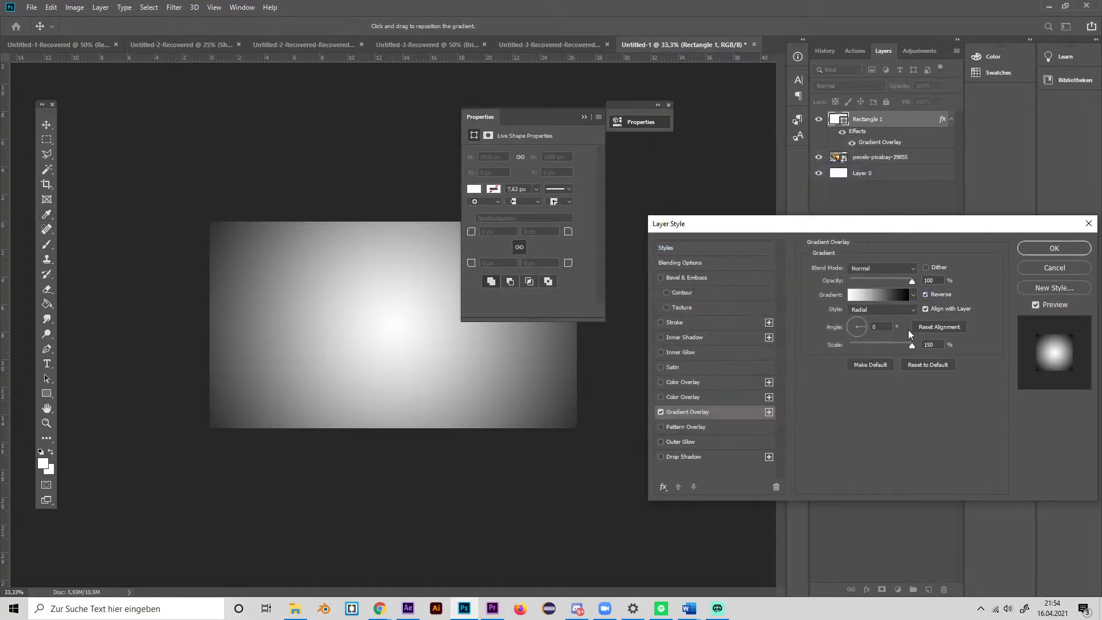
Step: Try the Linear gradient style, then set it back to Radial
click(880, 310)
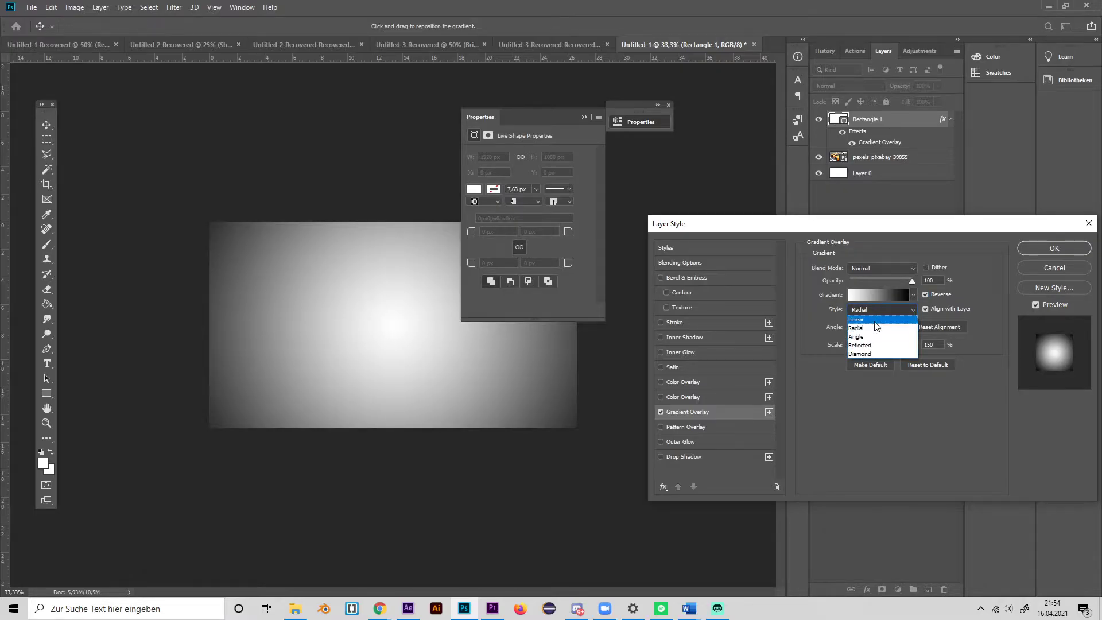
click(872, 320)
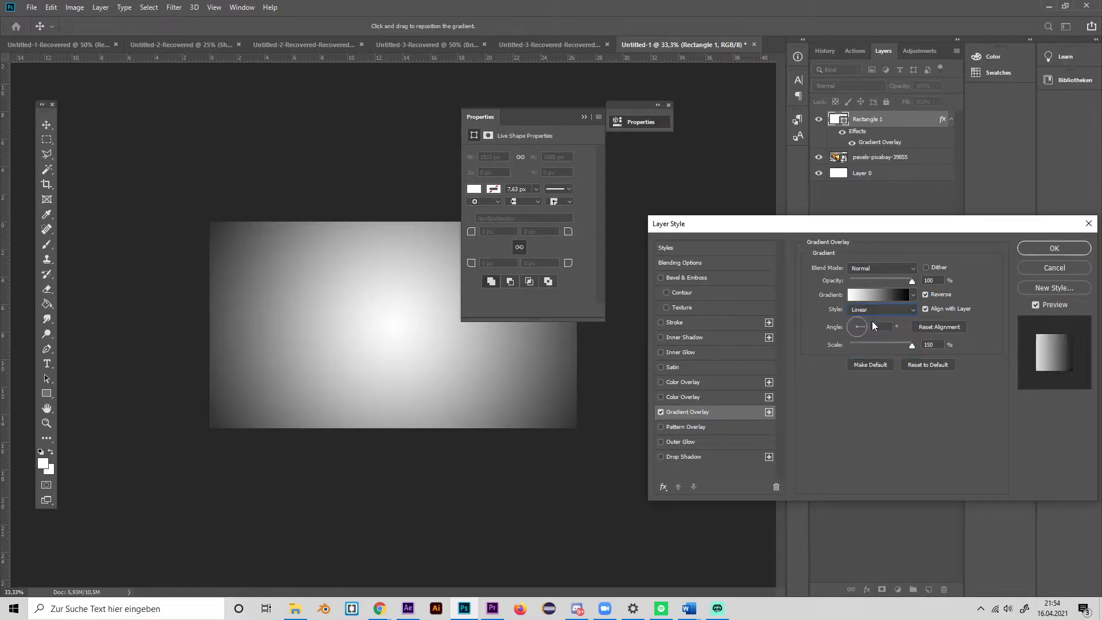
click(867, 311)
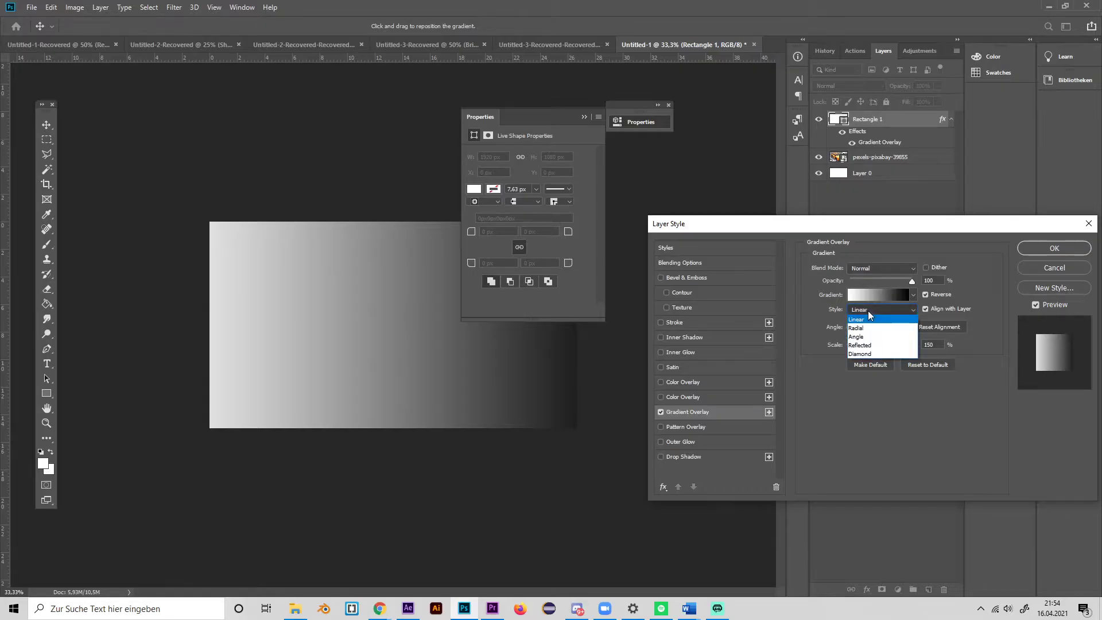
click(871, 328)
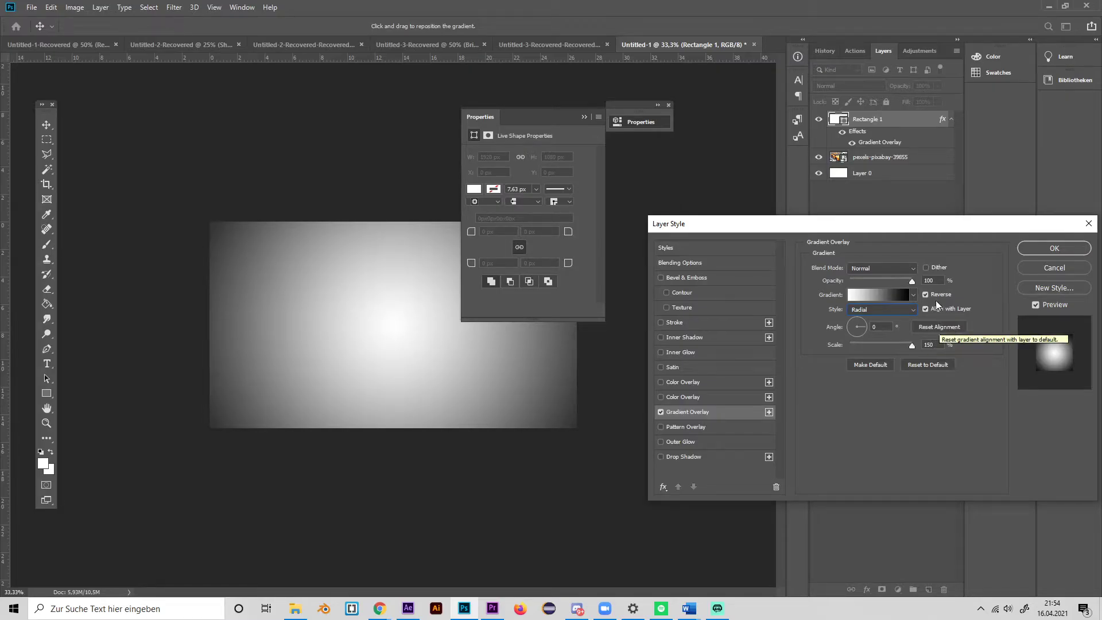
Step: Apply the overlay, rasterize Rectangle 1's layer style, and close the Properties panel
click(1038, 247)
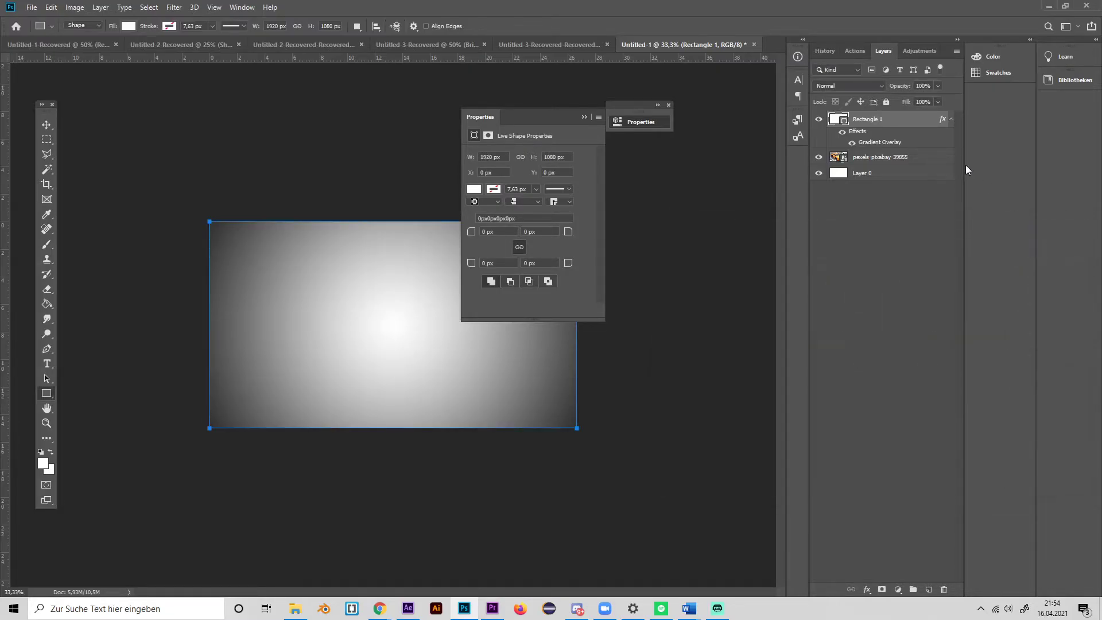
right_click(878, 118)
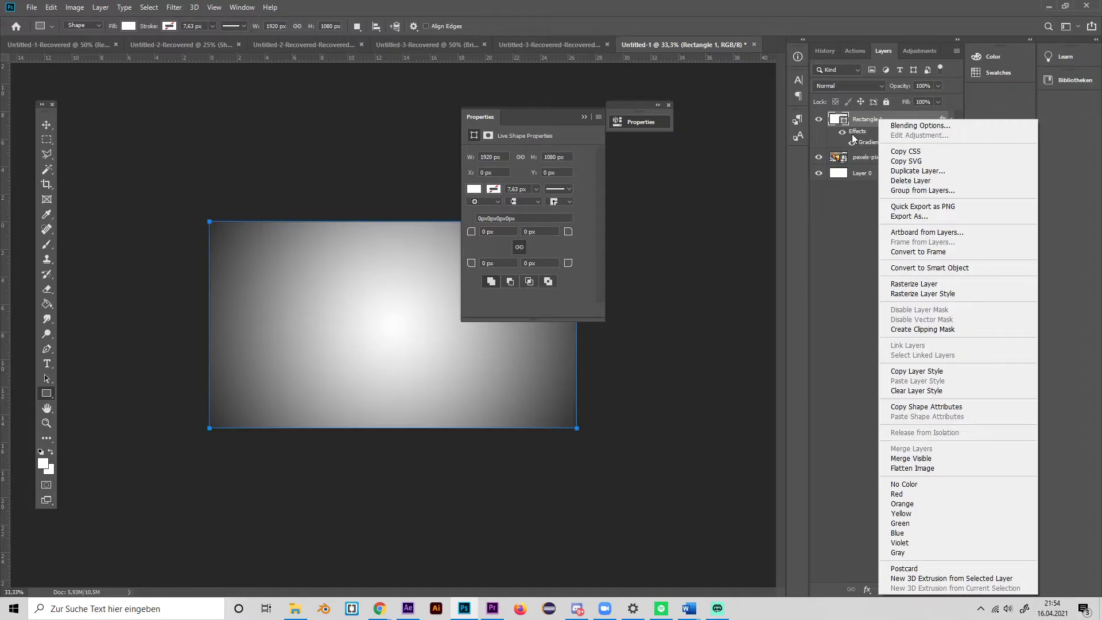
click(913, 283)
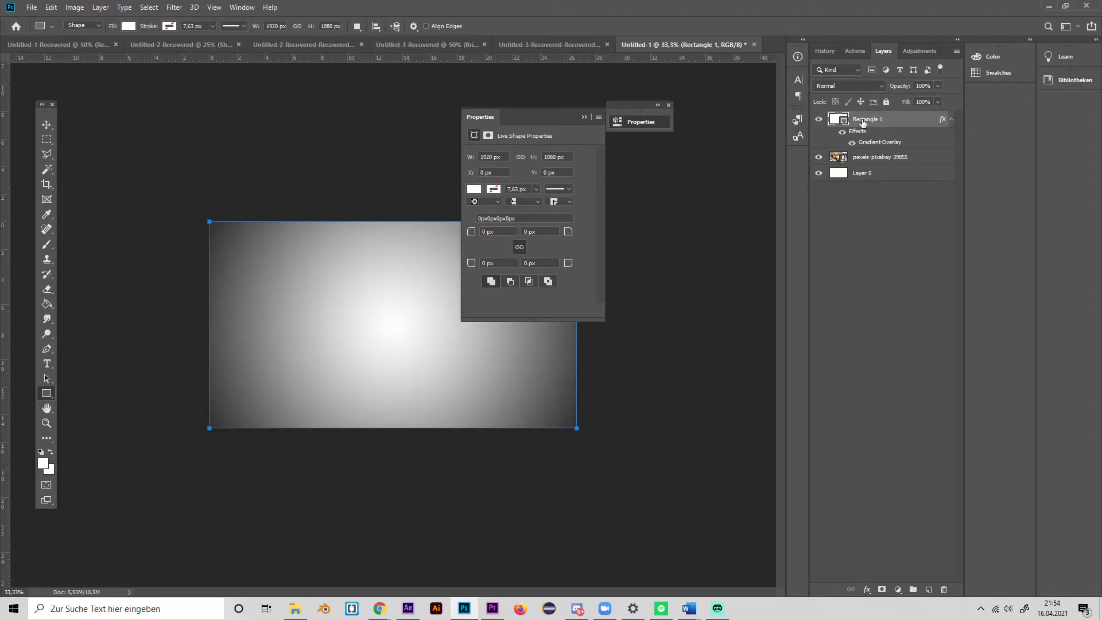
right_click(862, 121)
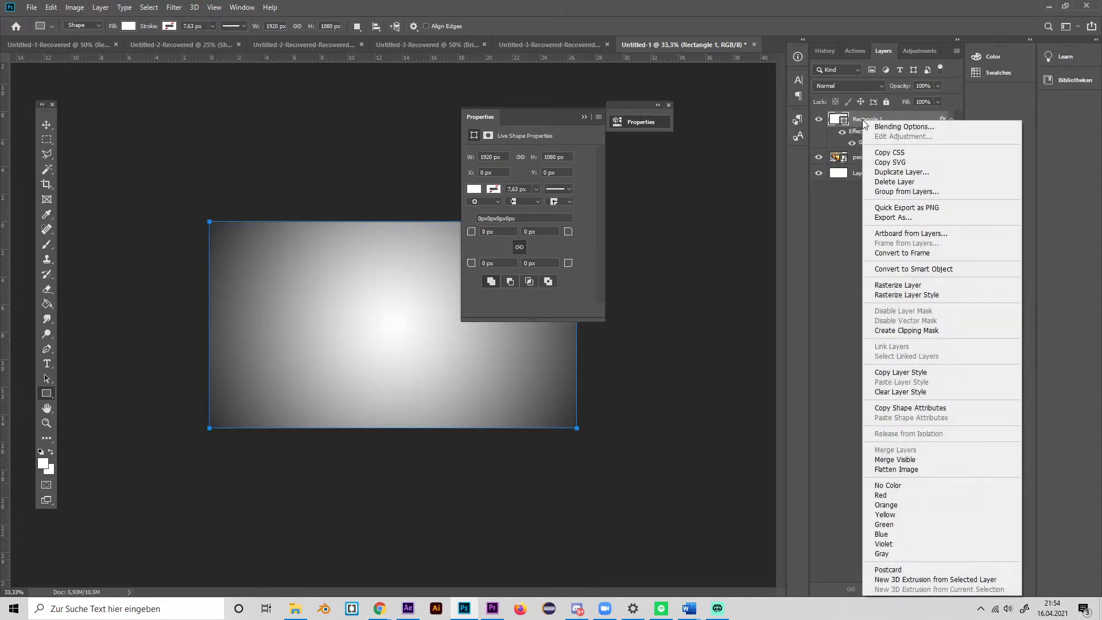
click(904, 295)
click(585, 117)
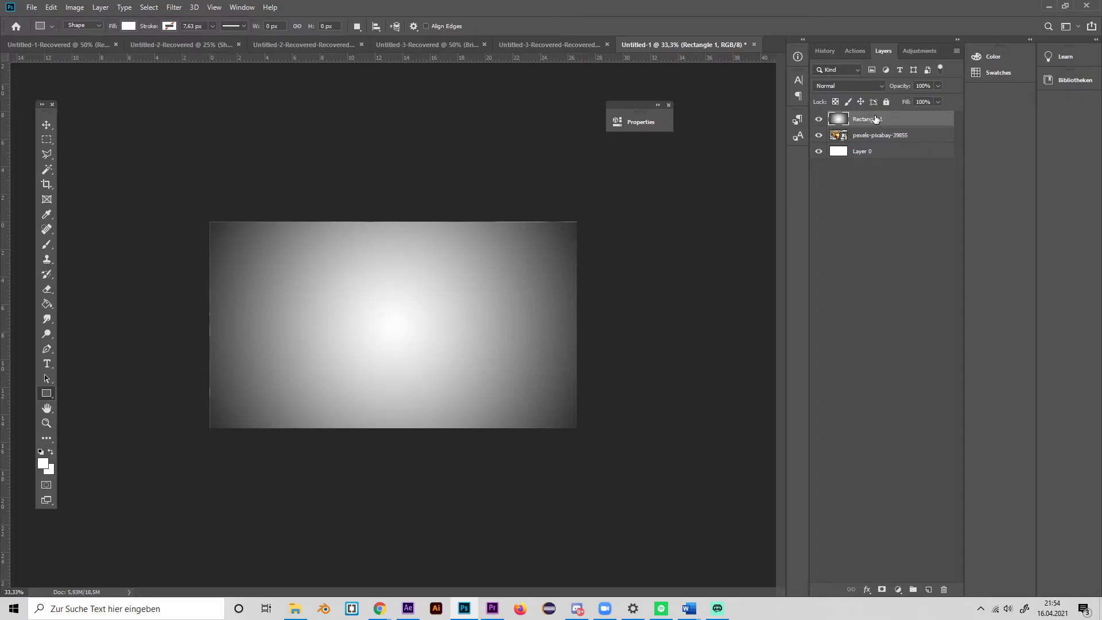
Step: Blend the rectangle in Multiply at 100% opacity, then remove a trial duplicate
click(848, 86)
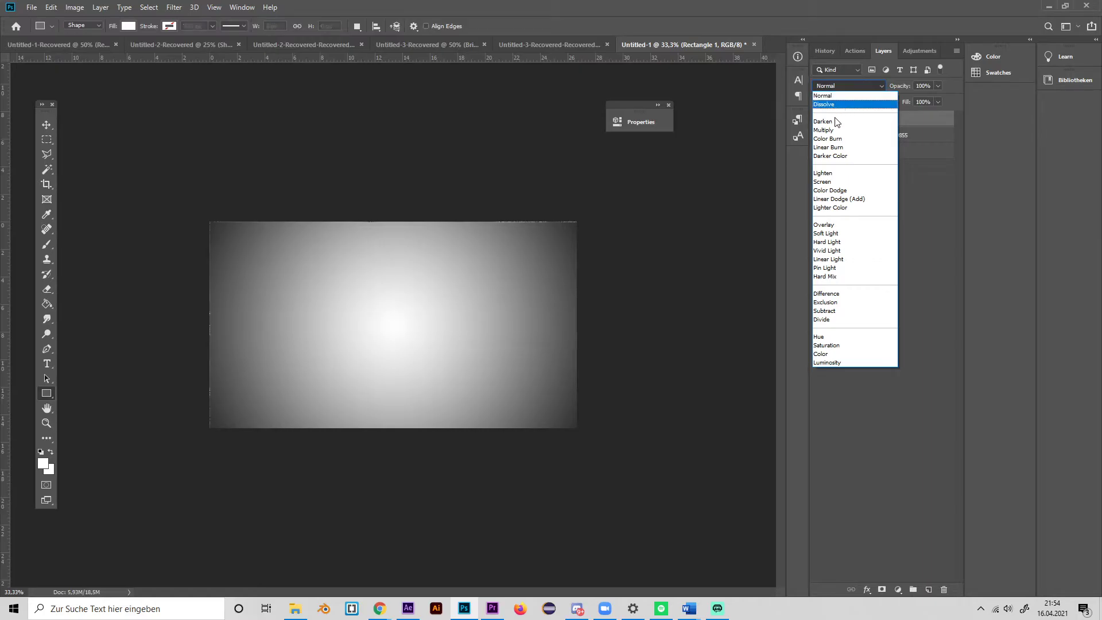
click(839, 106)
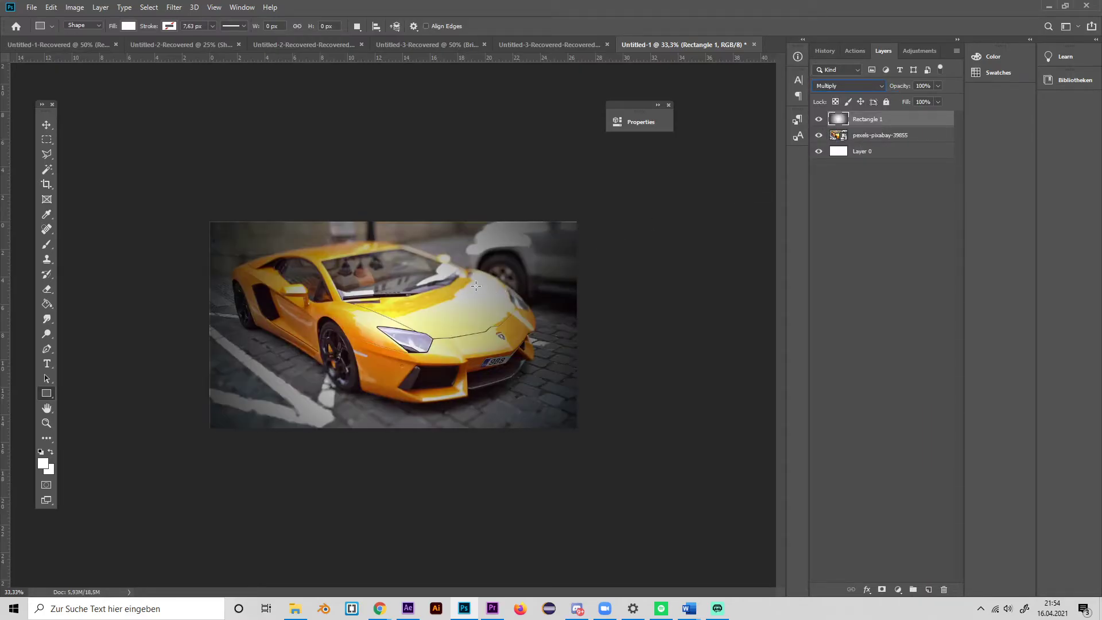
click(939, 88)
drag(890, 102, 941, 100)
click(902, 122)
key(ctrl+j)
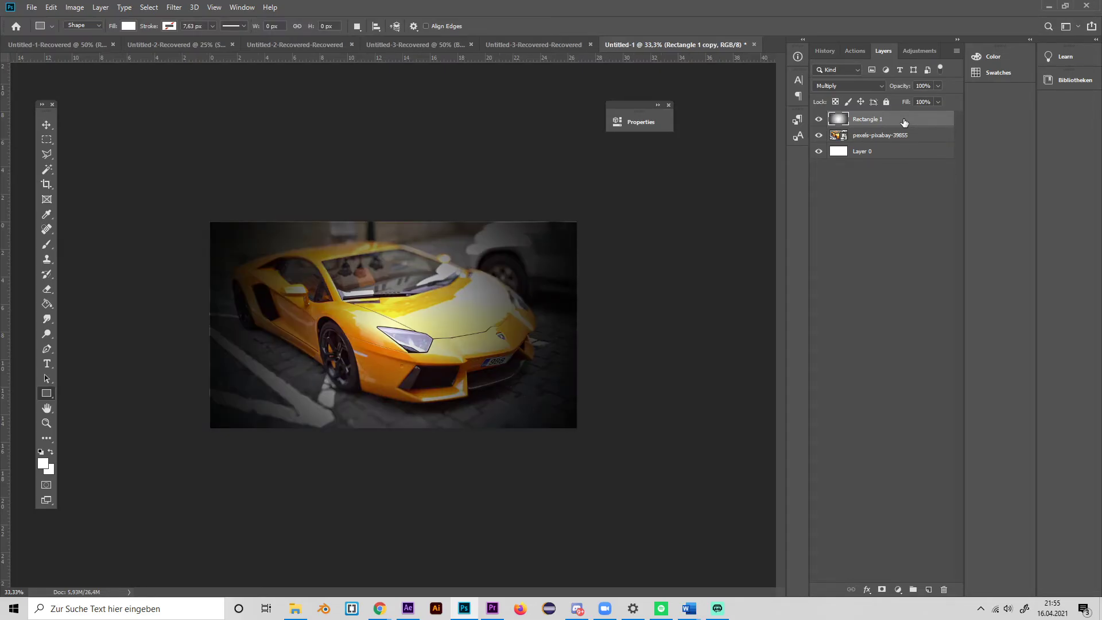
key(Delete)
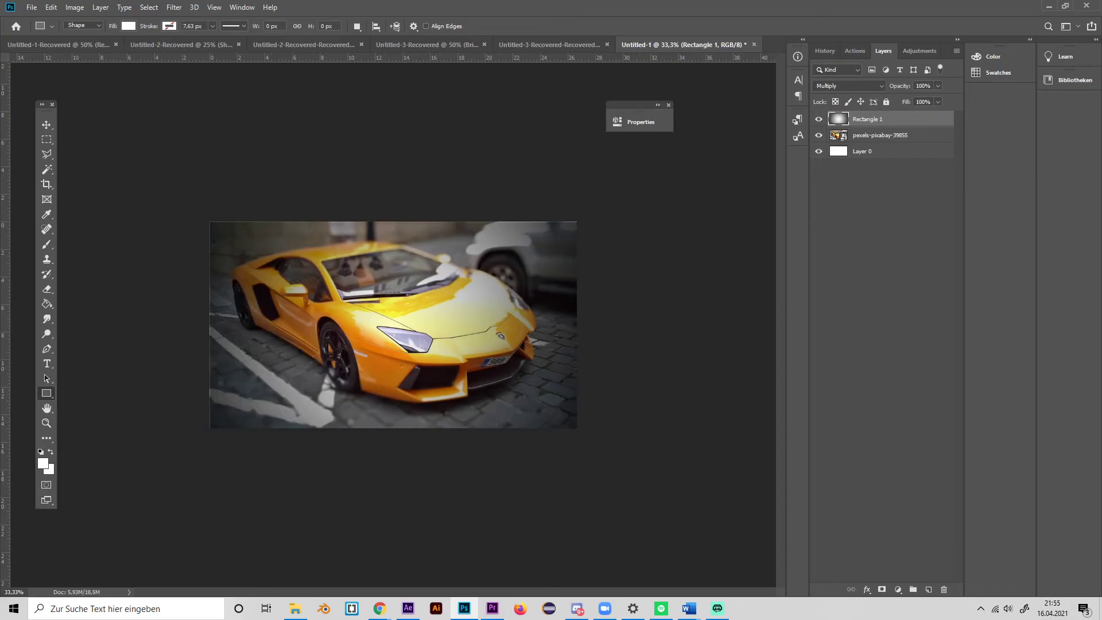